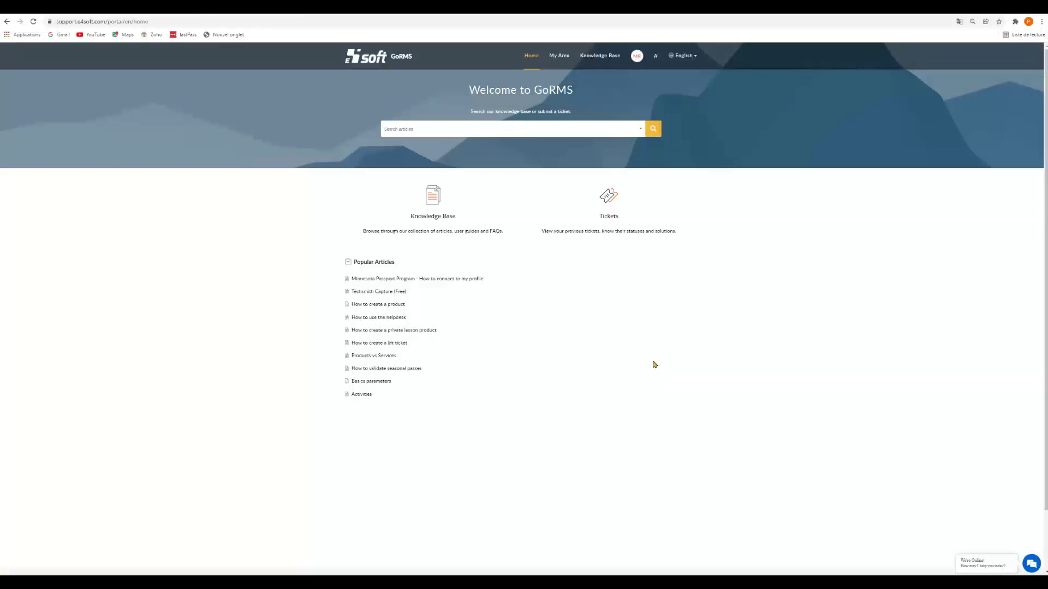
Submit a High-priority Club Avantage ticket 'Information needed' requesting a Zoho remote assistance session.
left_click(608, 217)
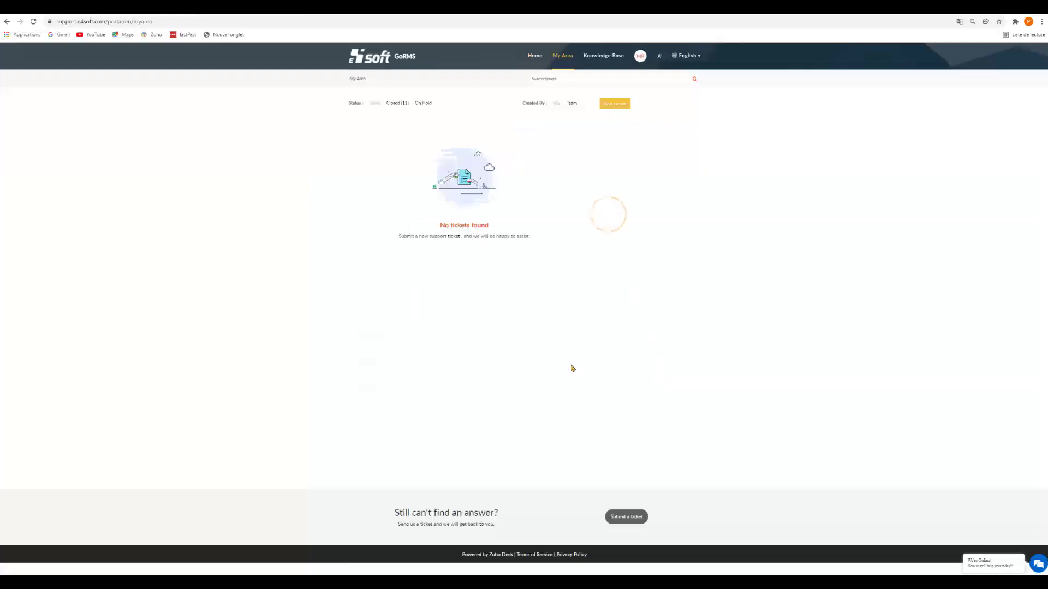
left_click(623, 517)
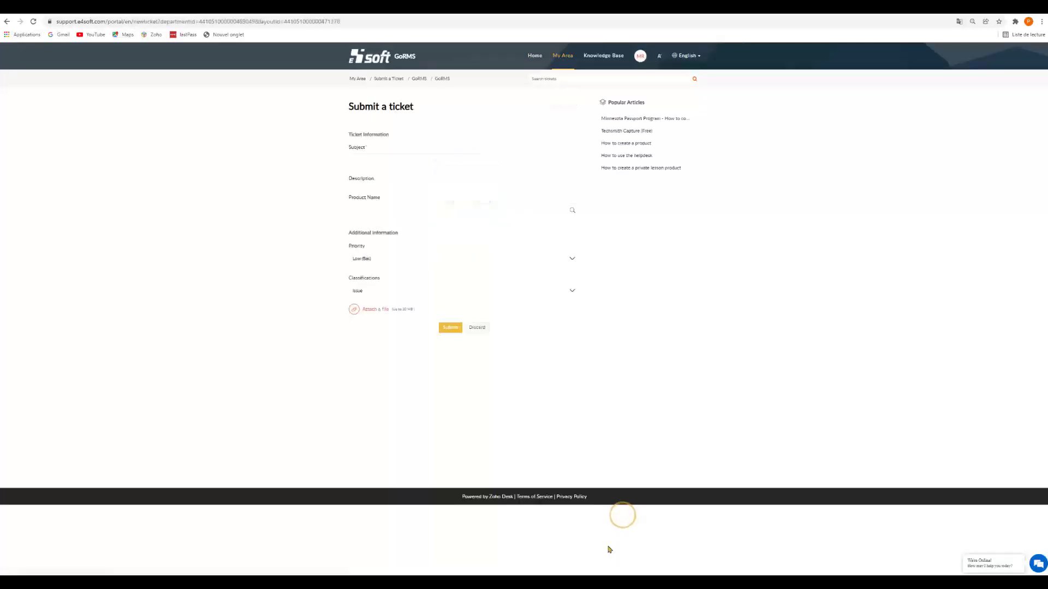
left_click(363, 161)
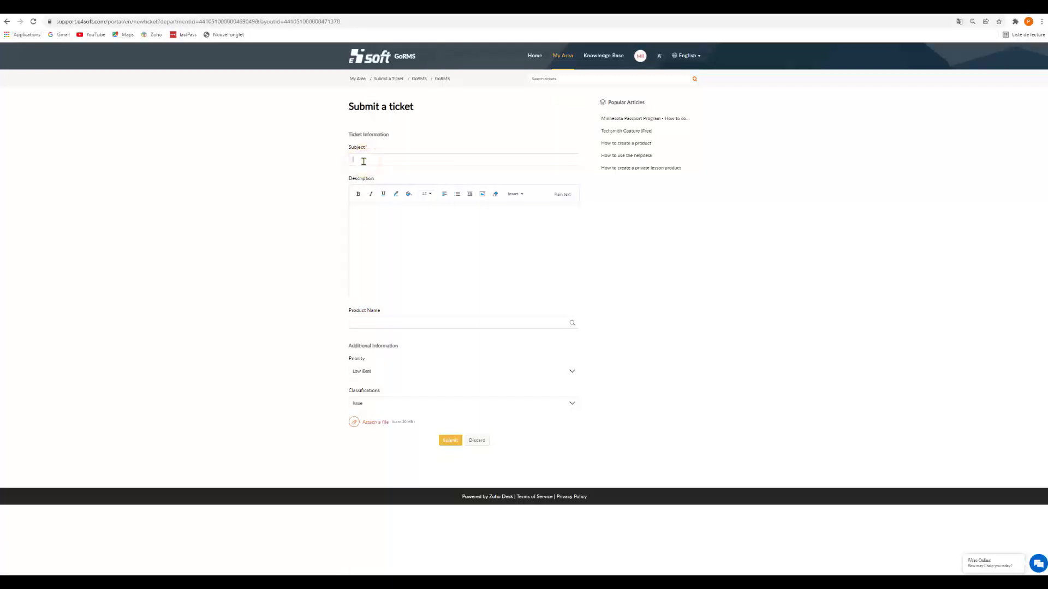
left_click(223, 62)
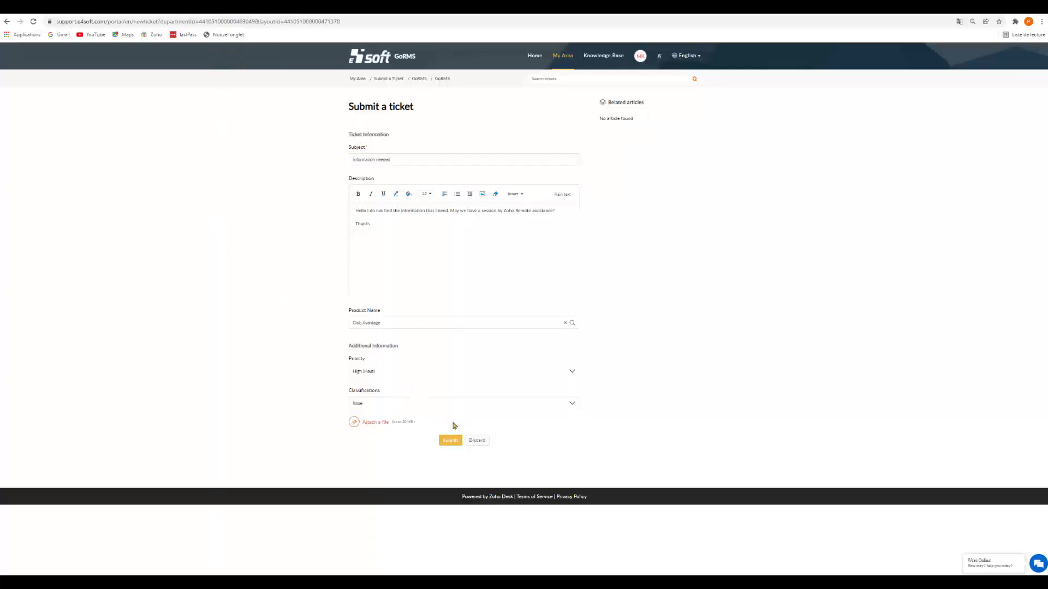
left_click(444, 440)
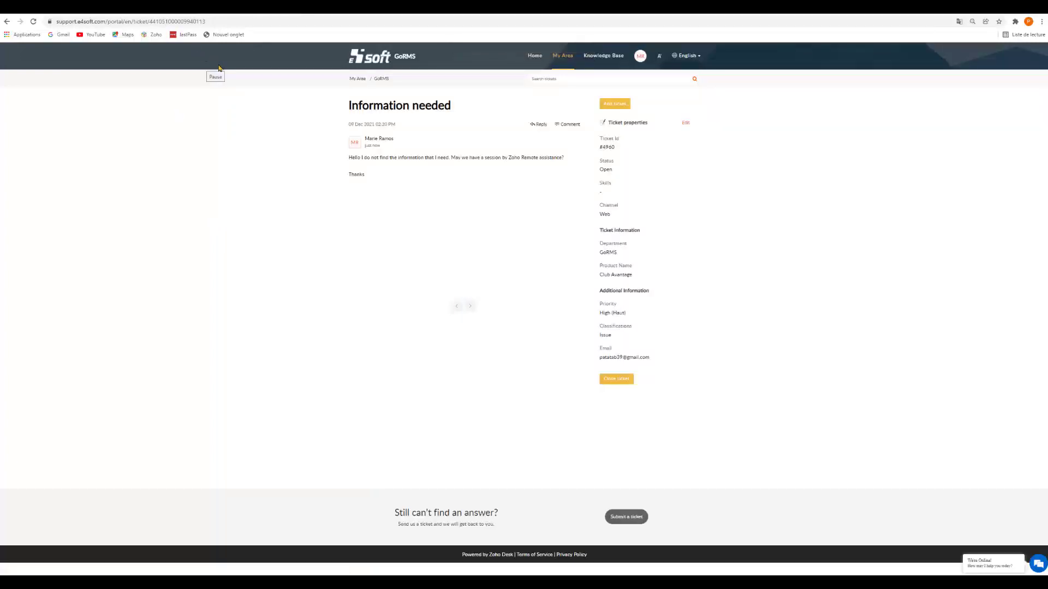
Refresh the ticket to show the agent's reply, then view the invitation email in Gmail.
left_click(218, 64)
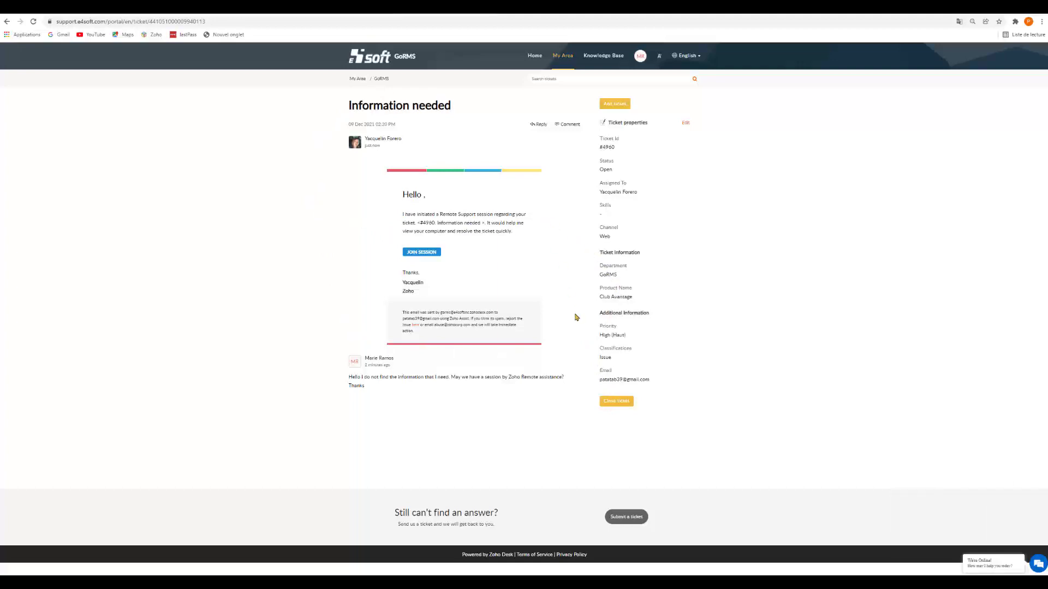
key("ctrl+Tab")
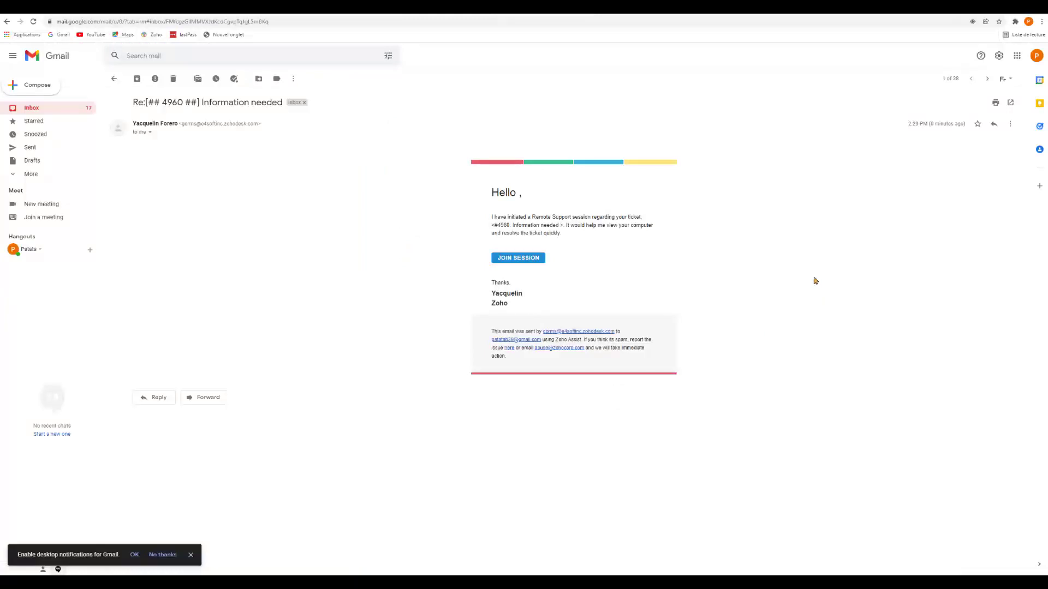
Go back to the 'Information needed' ticket tab in the GoRMS portal.
left_click(428, 11)
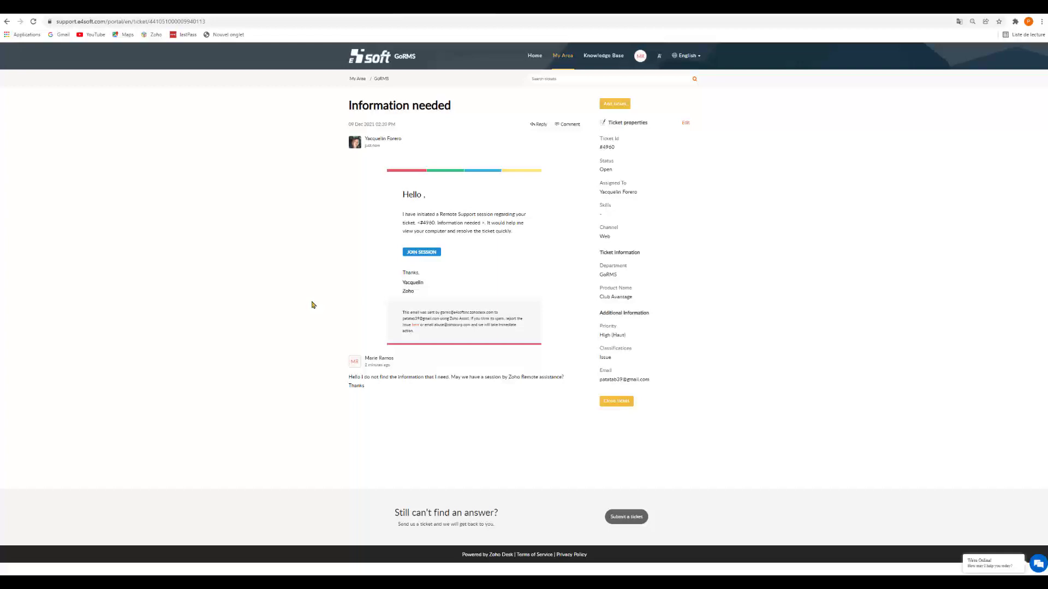
Join with the prefilled session ID, accept the disclaimer, and save ZA_Connect (6).exe.
left_click(421, 252)
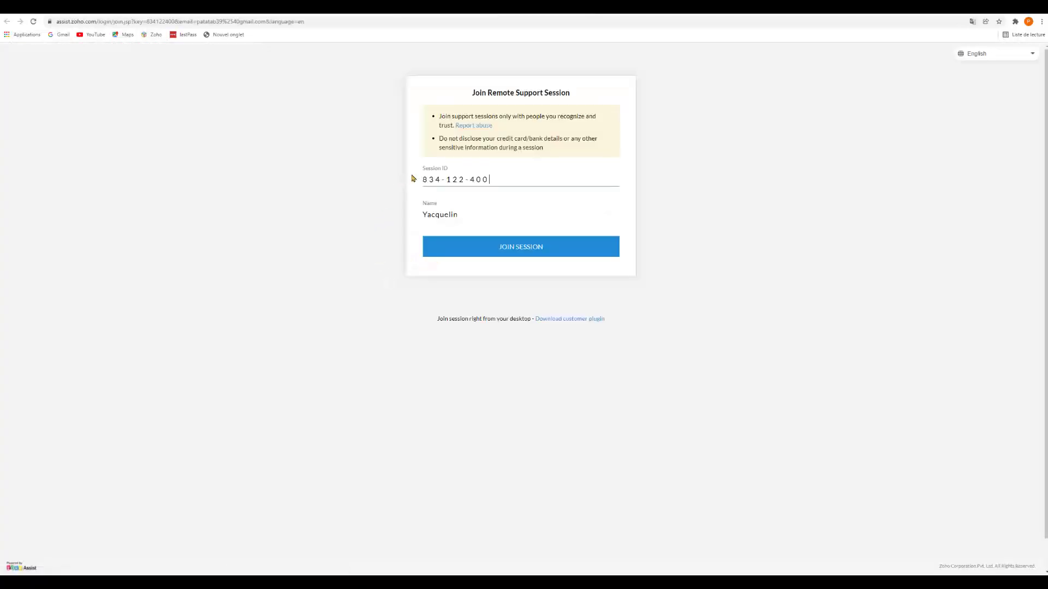
left_click(466, 253)
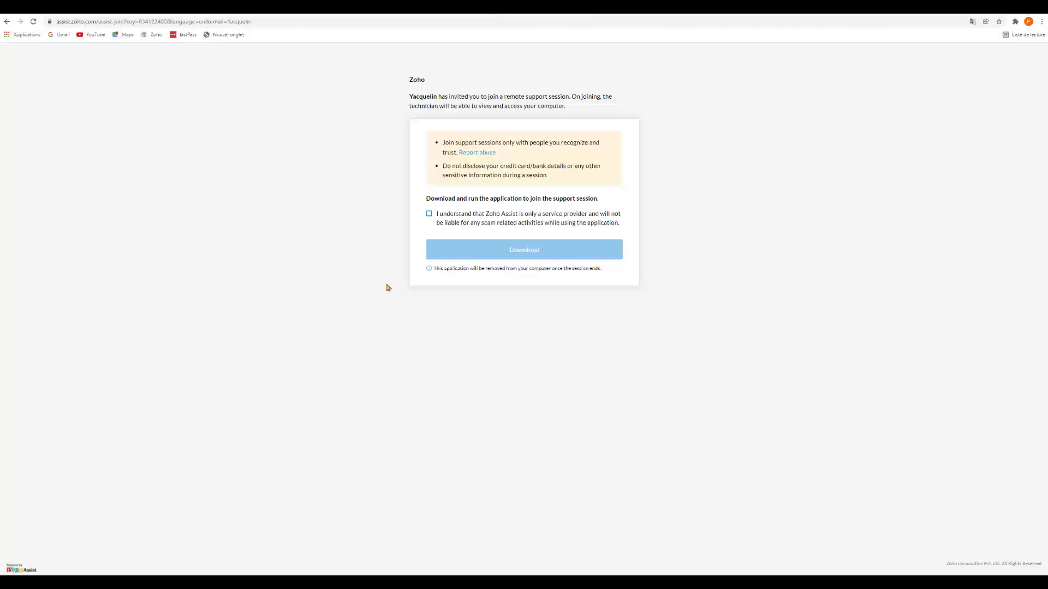
left_click(428, 215)
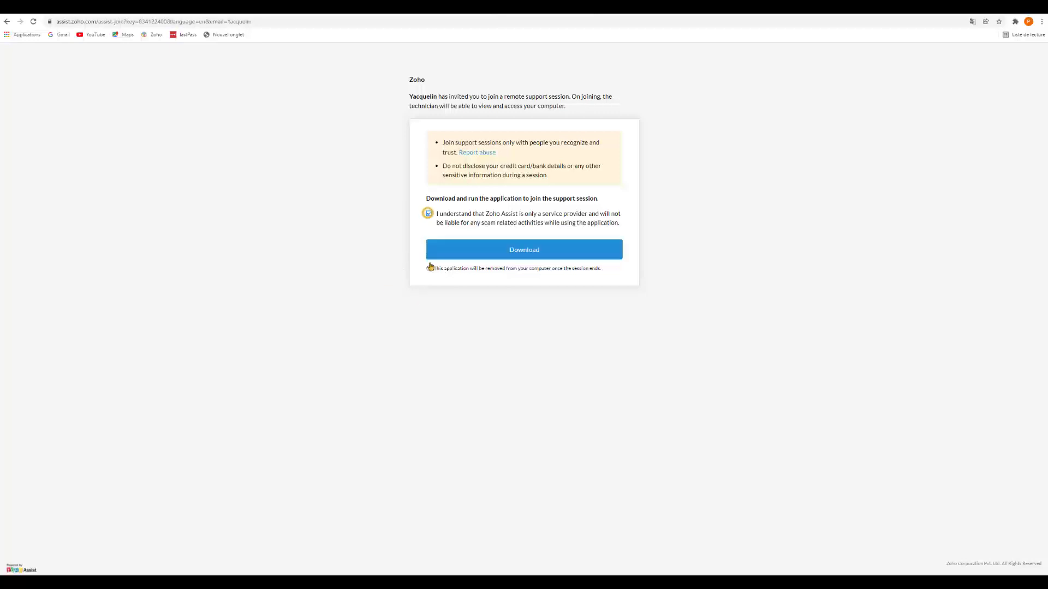
left_click(488, 247)
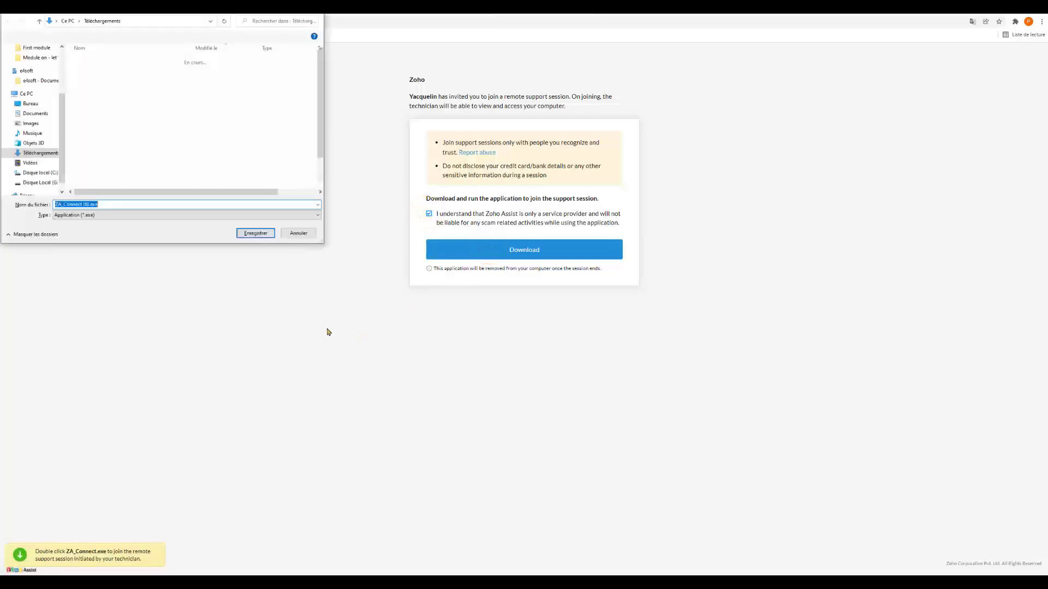
left_click(252, 234)
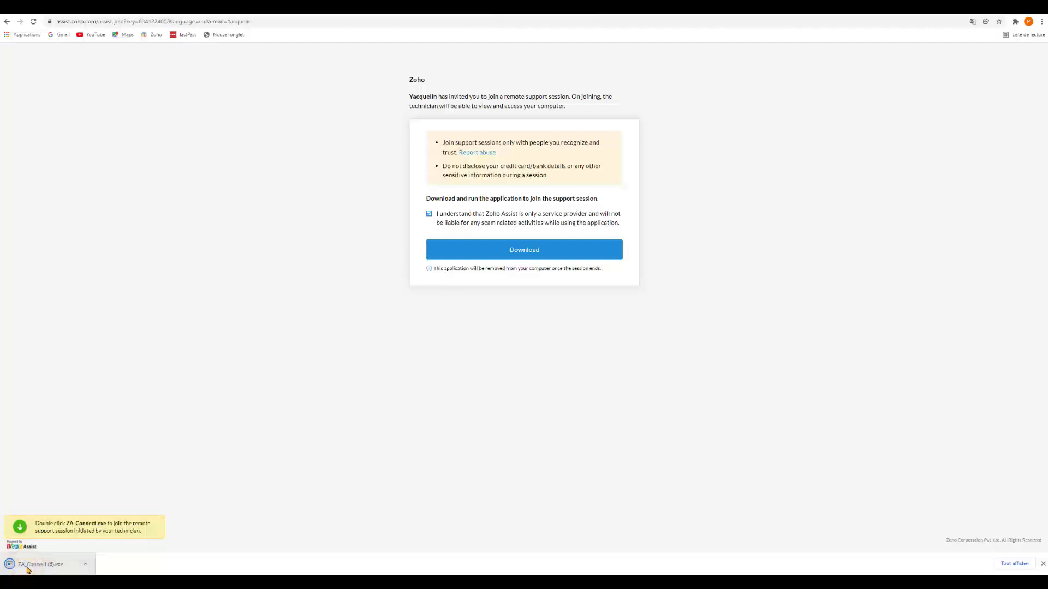
Run ZA_Connect (6).exe, confirm Join, and send 'hello I take over your computer' in chat.
left_click(14, 566)
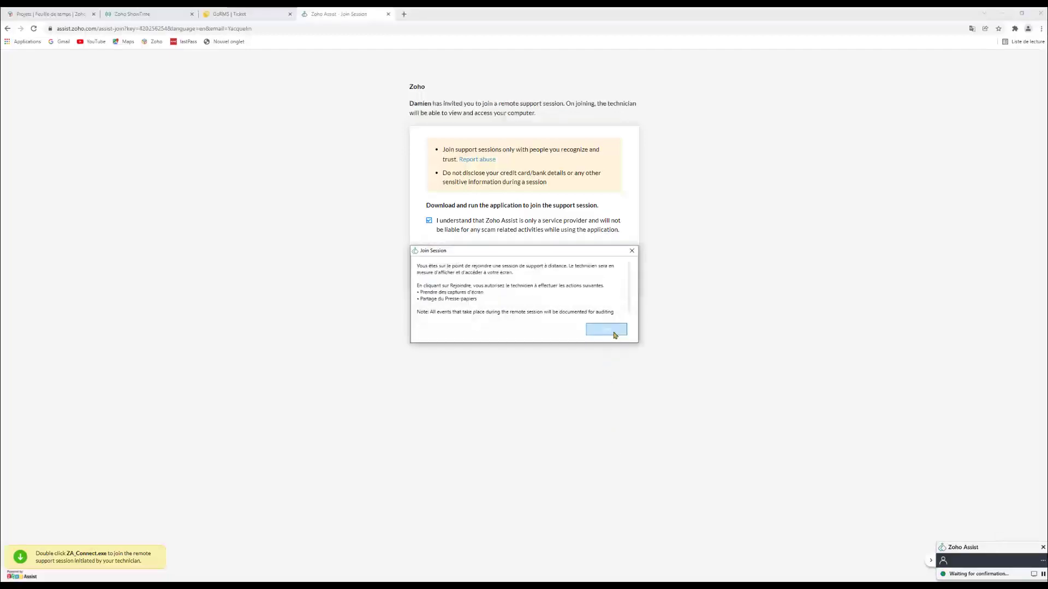
left_click(610, 330)
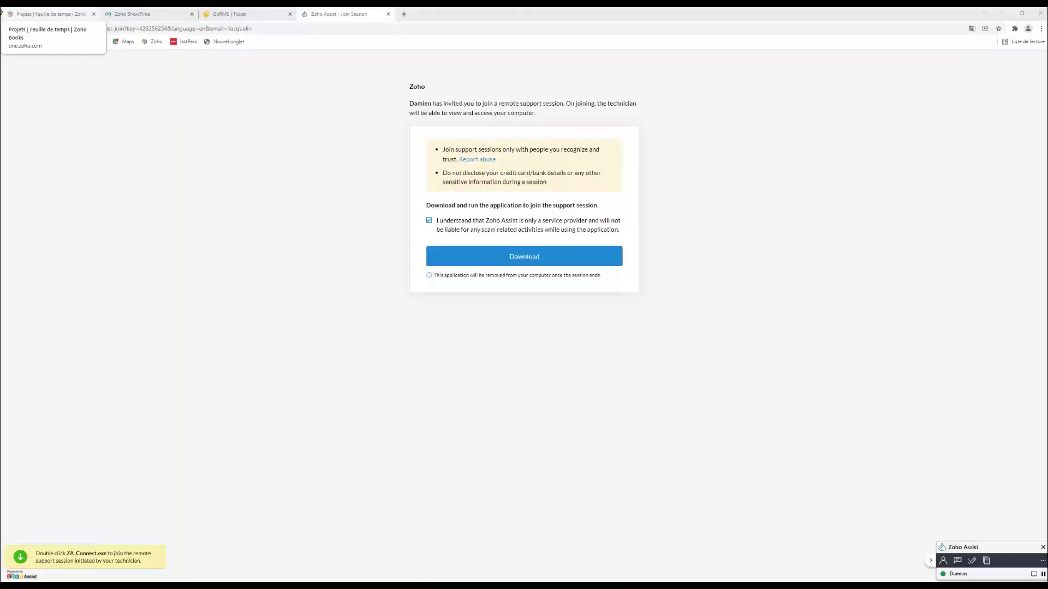
left_click(957, 560)
type("hello I")
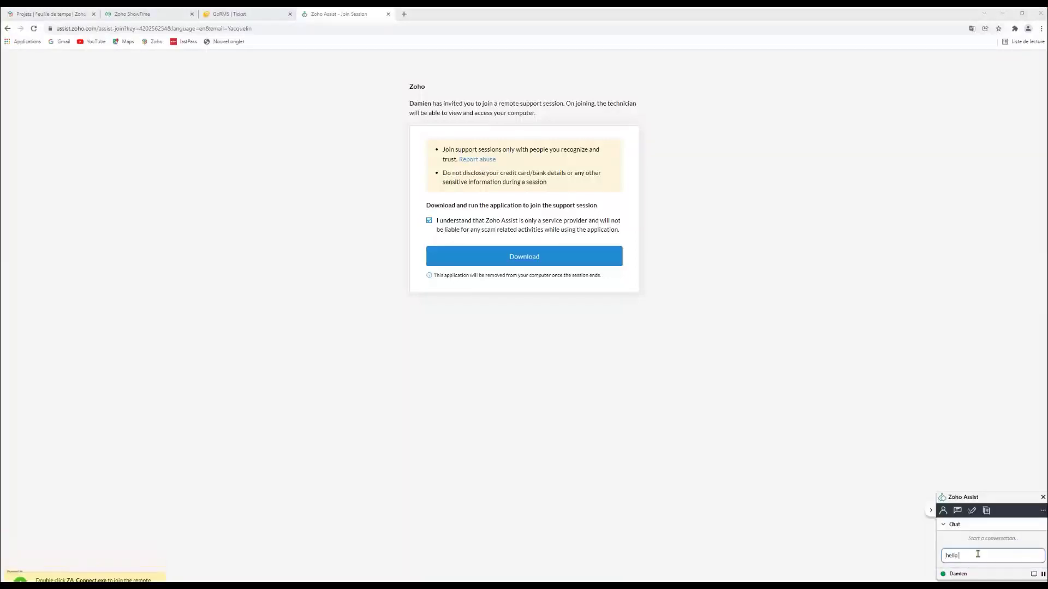
type(" take o")
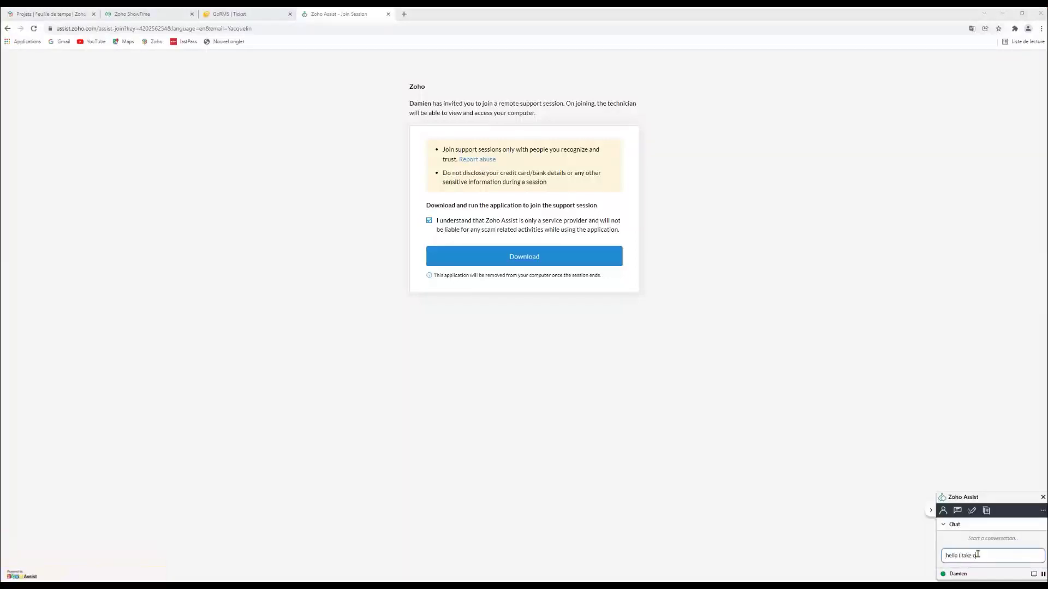
type("ver your computer")
key("Return")
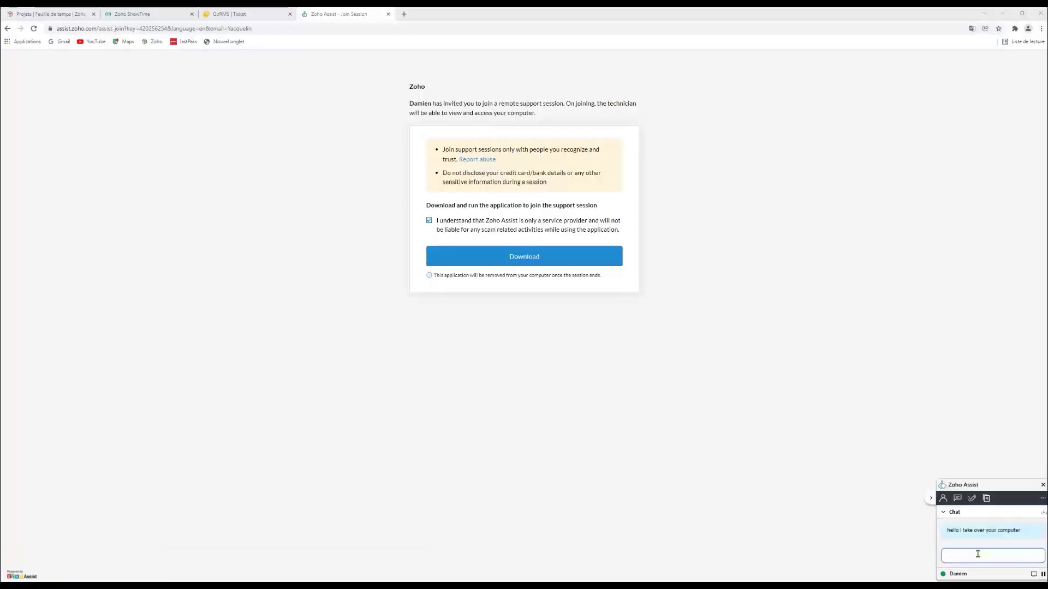
Search Google for 'goplay e4soft' in a new Chrome tab.
left_click(403, 15)
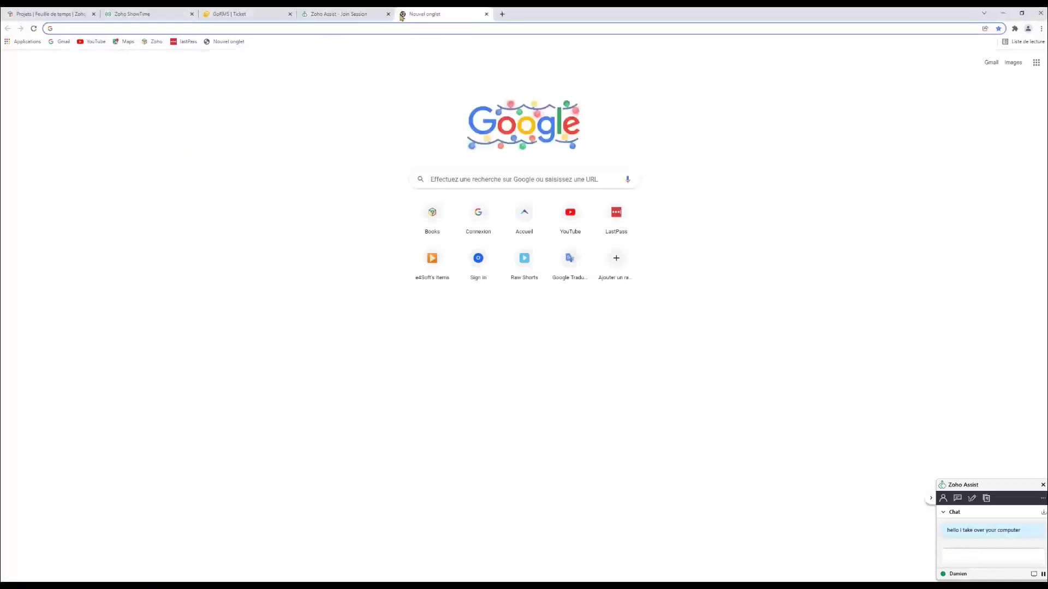
left_click(475, 177)
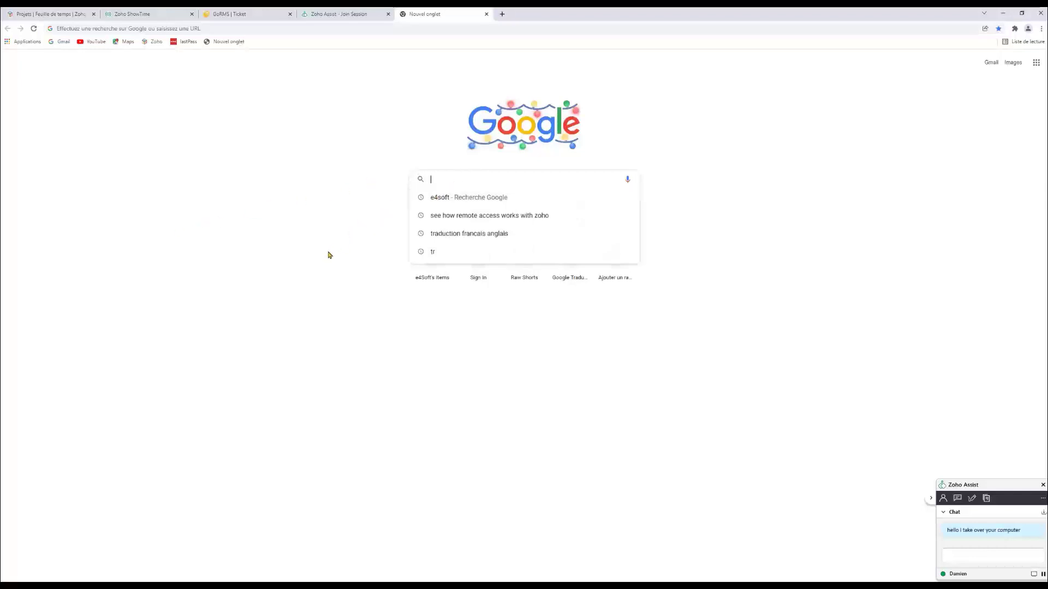
type("goplay")
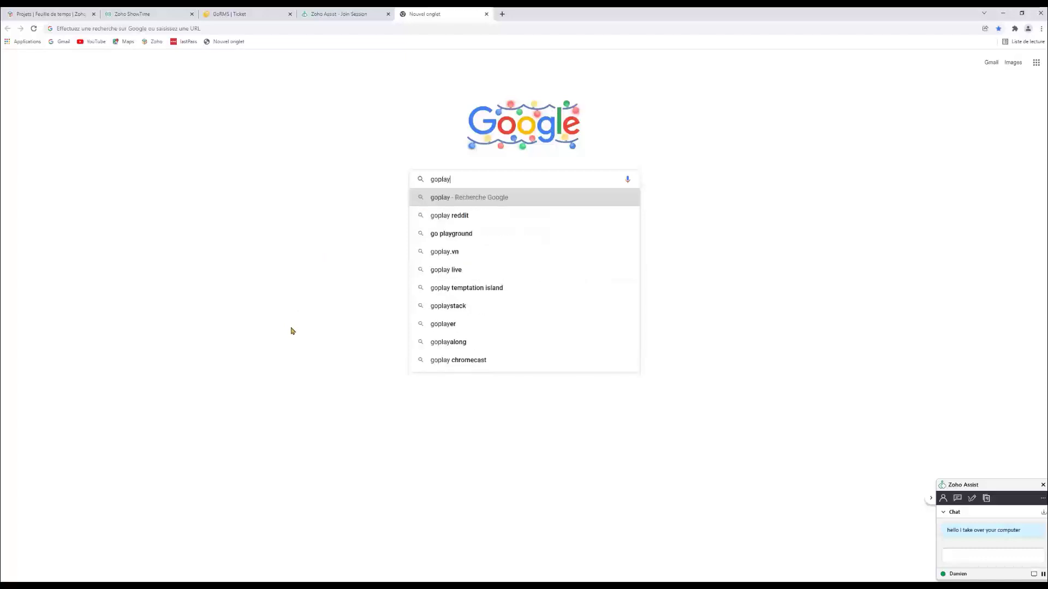
type(" e4soft")
left_click(489, 197)
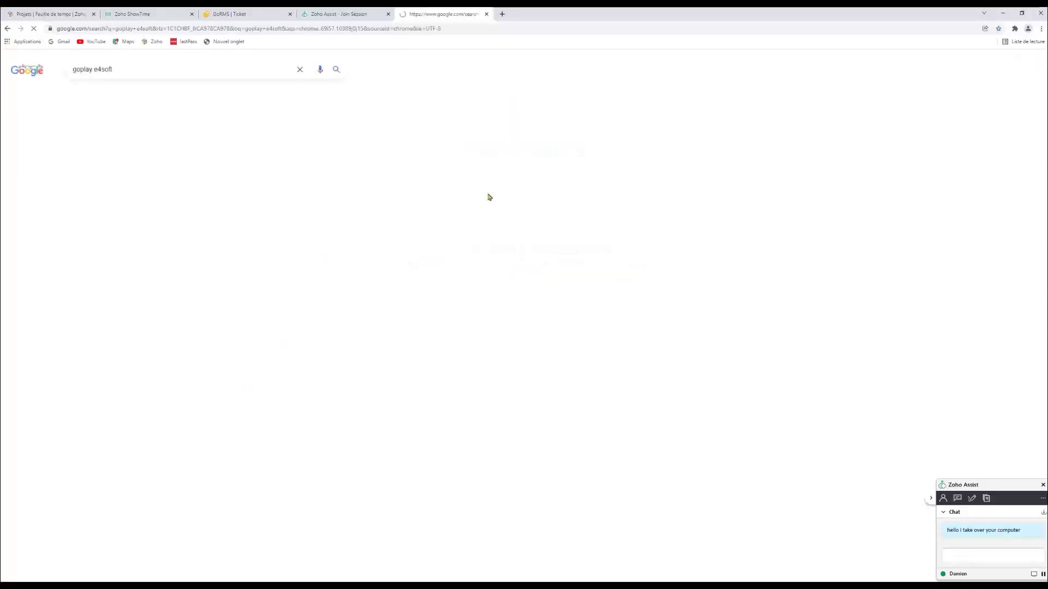
Open e4soft.com and annotate the GO Play card with an arrow and the note 'here is the info'.
left_click(110, 166)
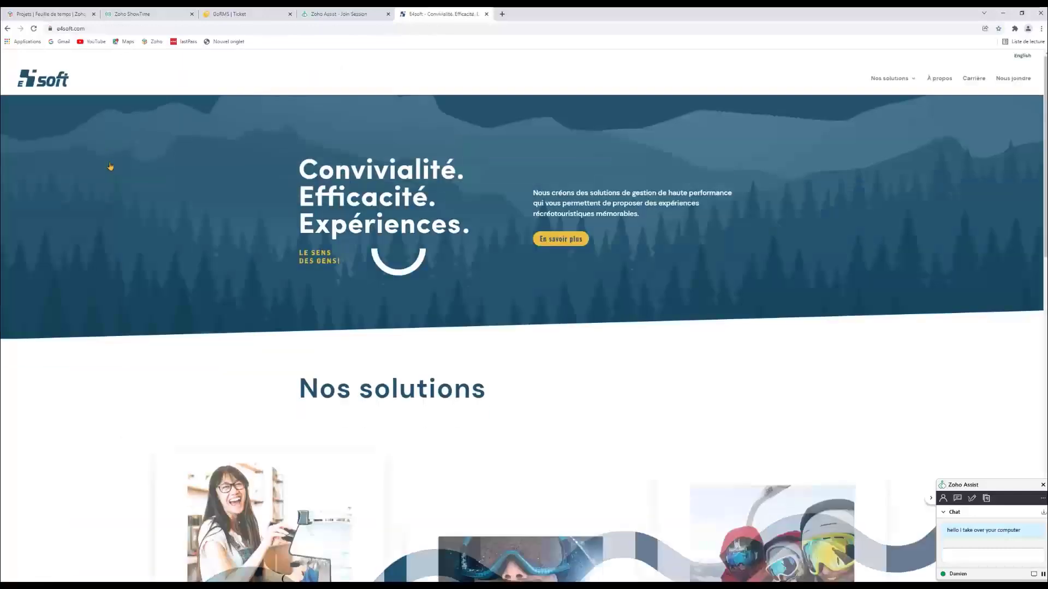
scroll(666, 346, "down", 8)
scroll(355, 206, "up", 4)
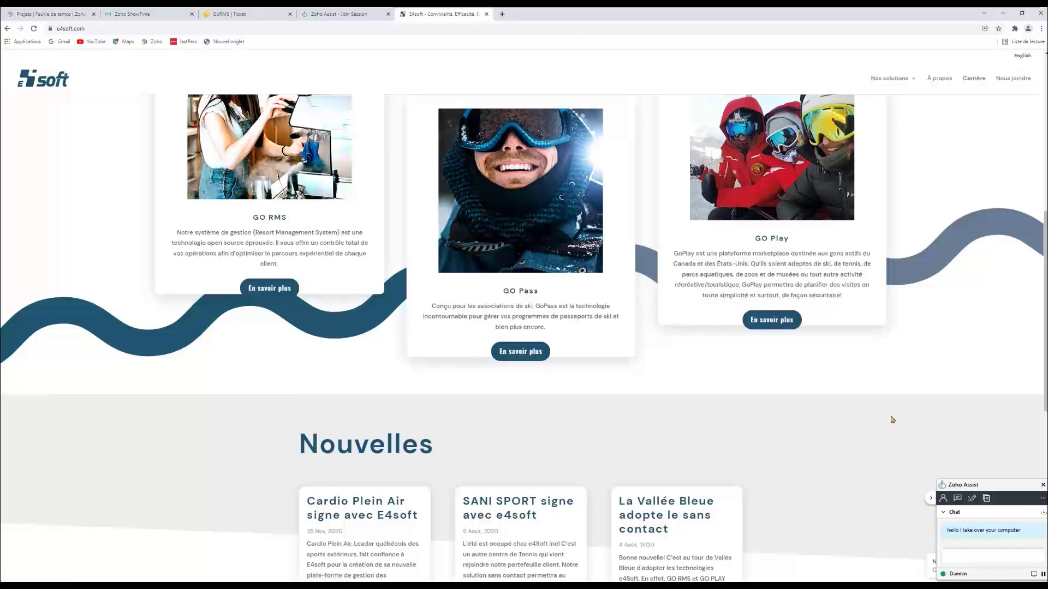
left_click(971, 499)
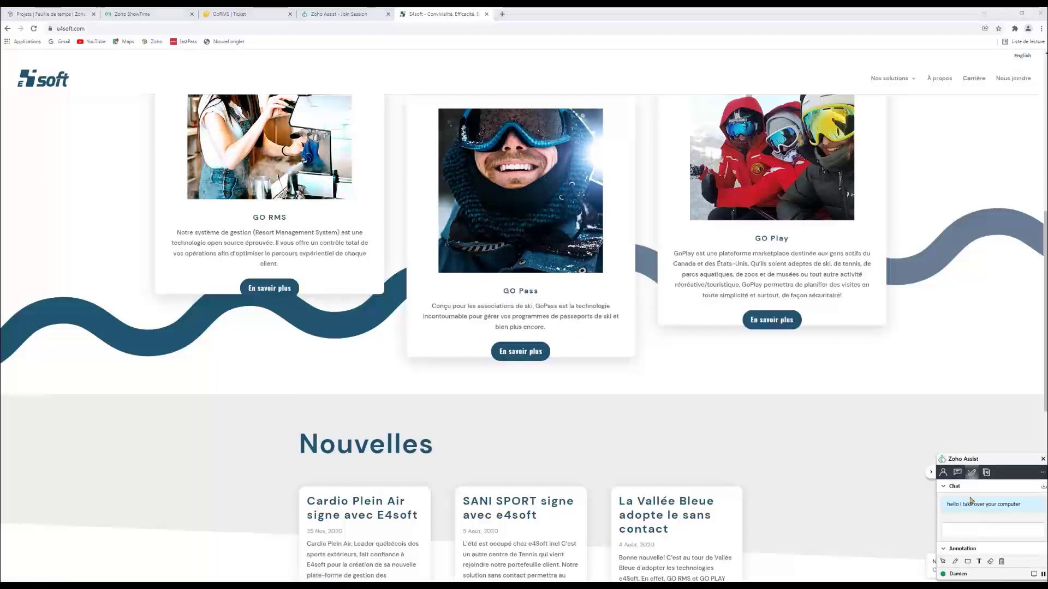
left_click(955, 562)
mouse_move(939, 151)
left_mouse_down()
mouse_move(844, 218)
mouse_move(873, 216)
left_mouse_up()
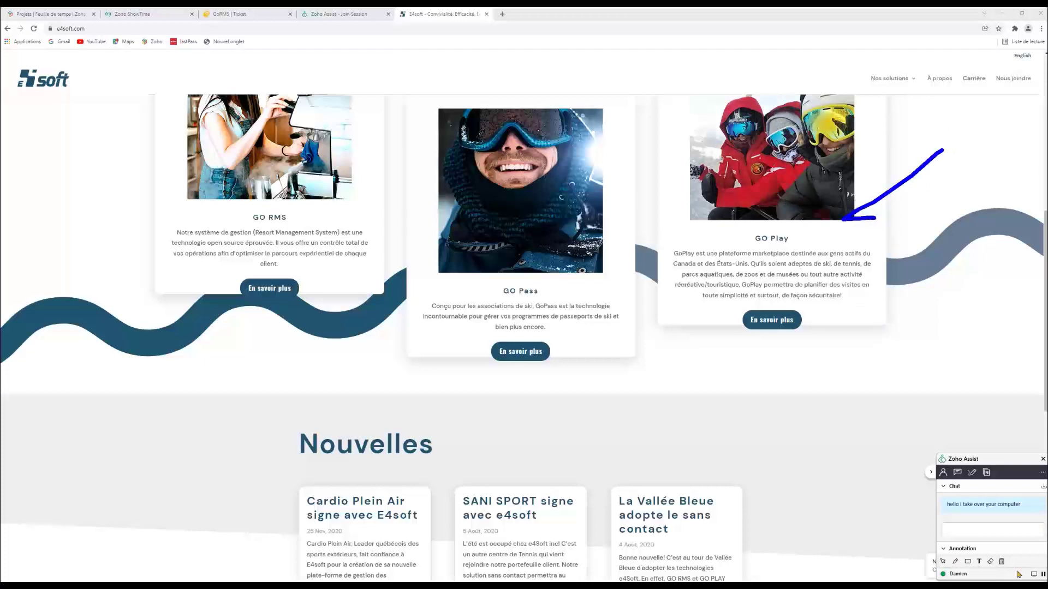
left_click(979, 562)
type("here is the info")
Send 'thanks' and 'do you need anything else?' in chat, then begin the reply 'No, thanks a'.
left_click(962, 529)
type("thanks")
key("Return")
type("do you need anything else?")
key("Return")
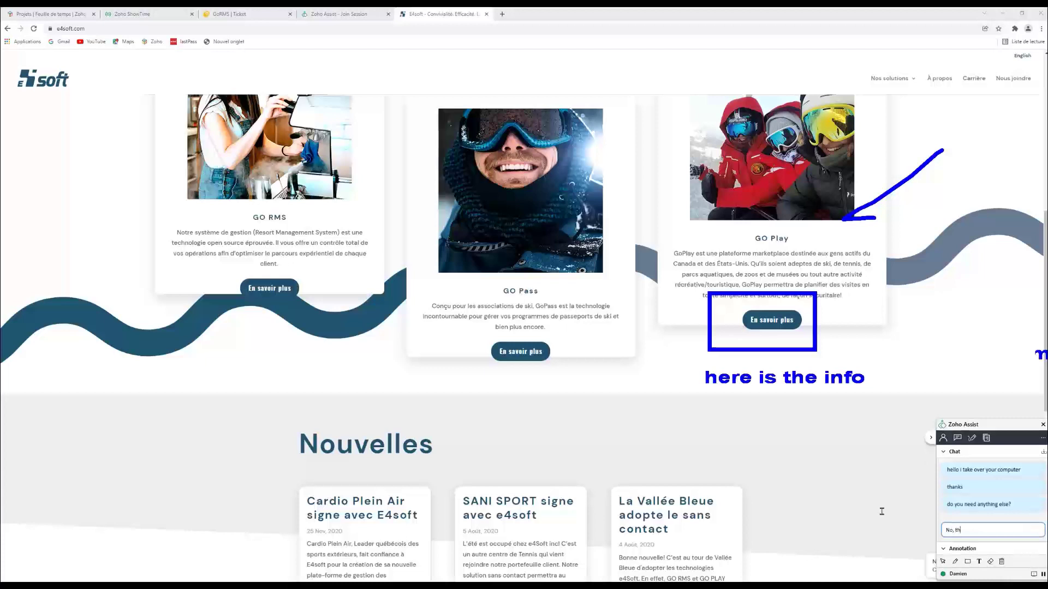
type("No, thanks a")
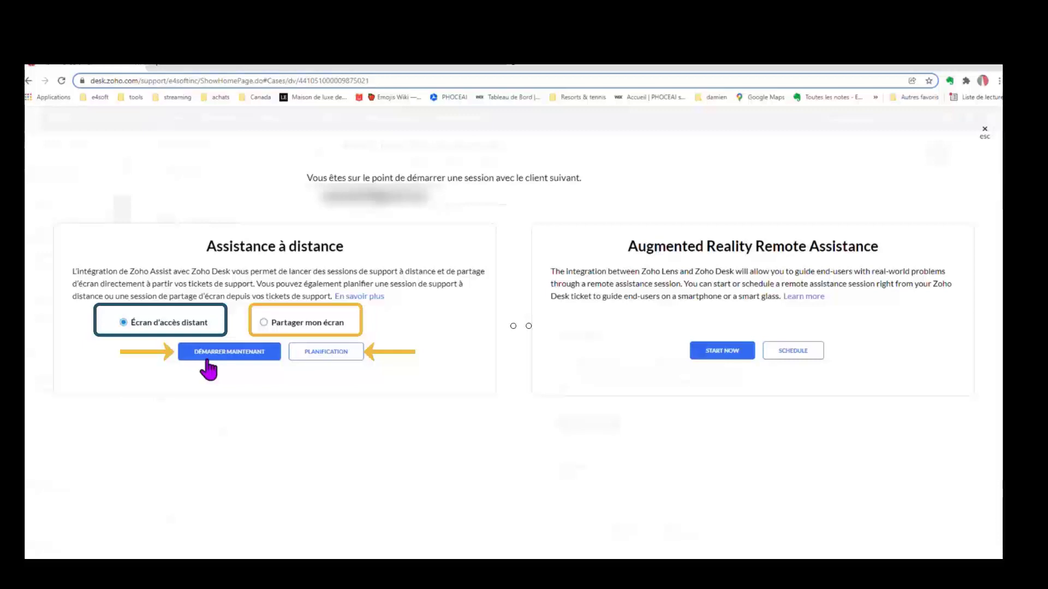
Launch the remote access session with Démarrer maintenant.
left_click(209, 366)
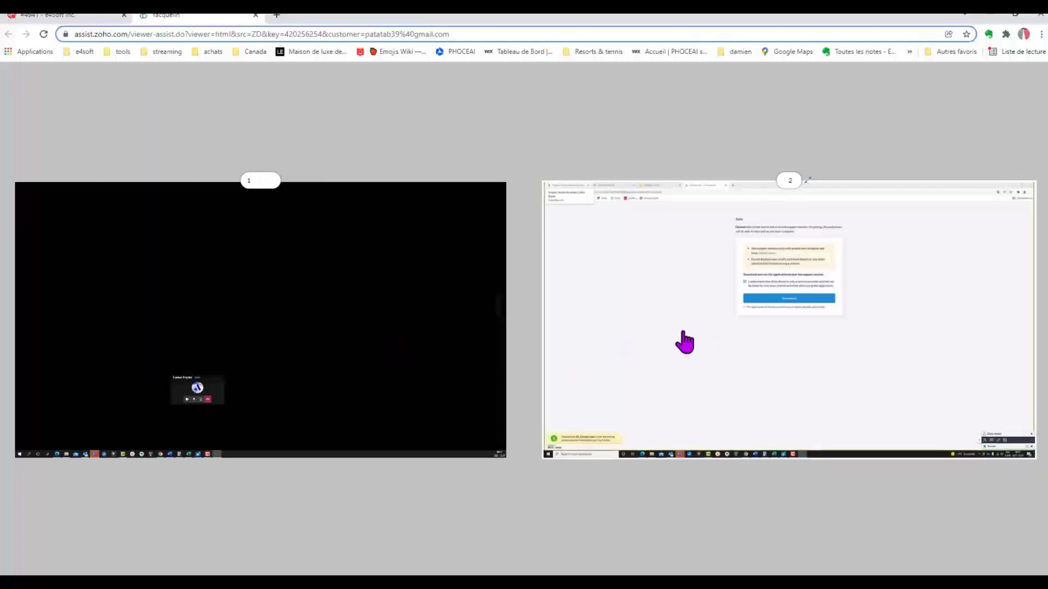
Show the customer's monitor 2 full size and send 'hello i take care of your computer' in chat.
left_click(676, 308)
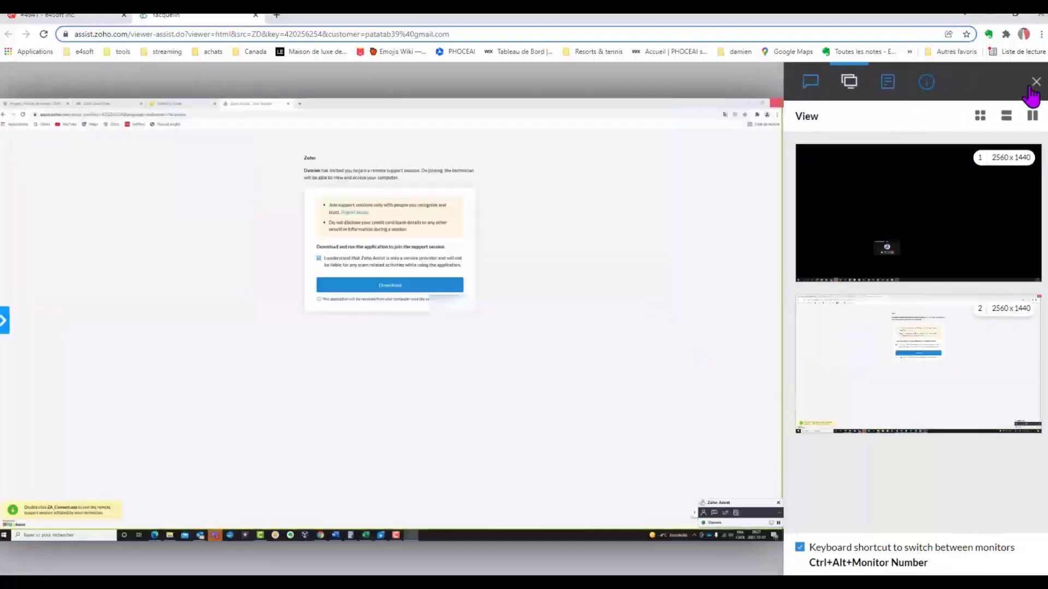
left_click(1035, 82)
mouse_move(1035, 322)
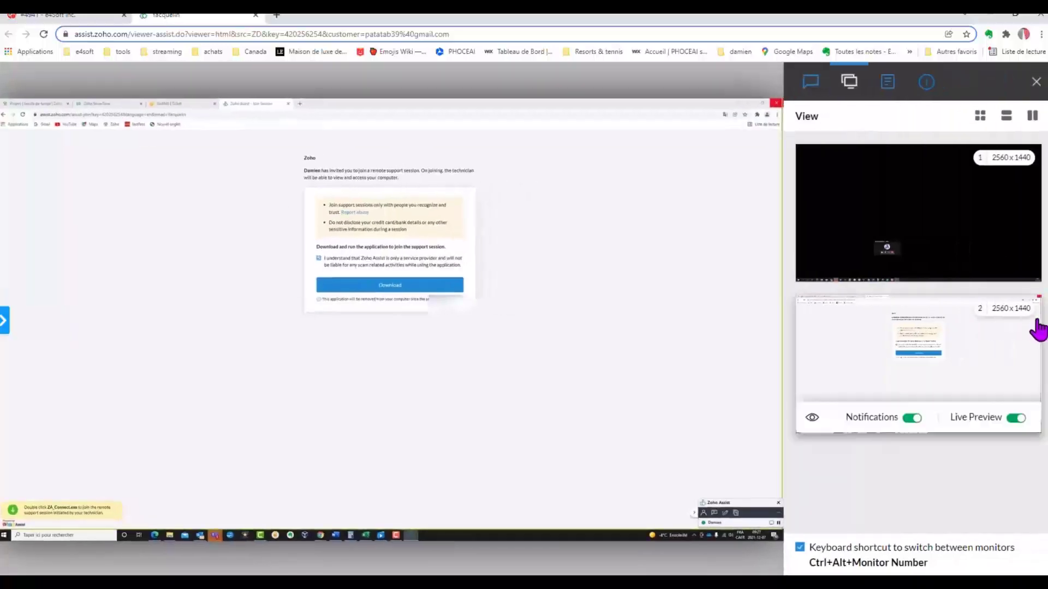
left_click(713, 513)
type("hello i take c")
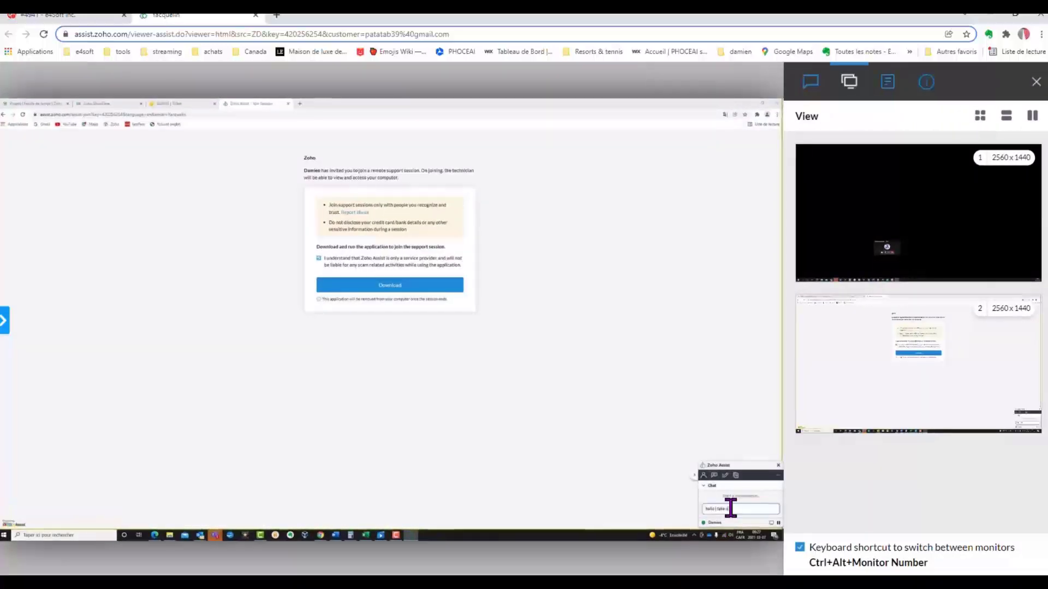
type("are of your computer")
key("Return")
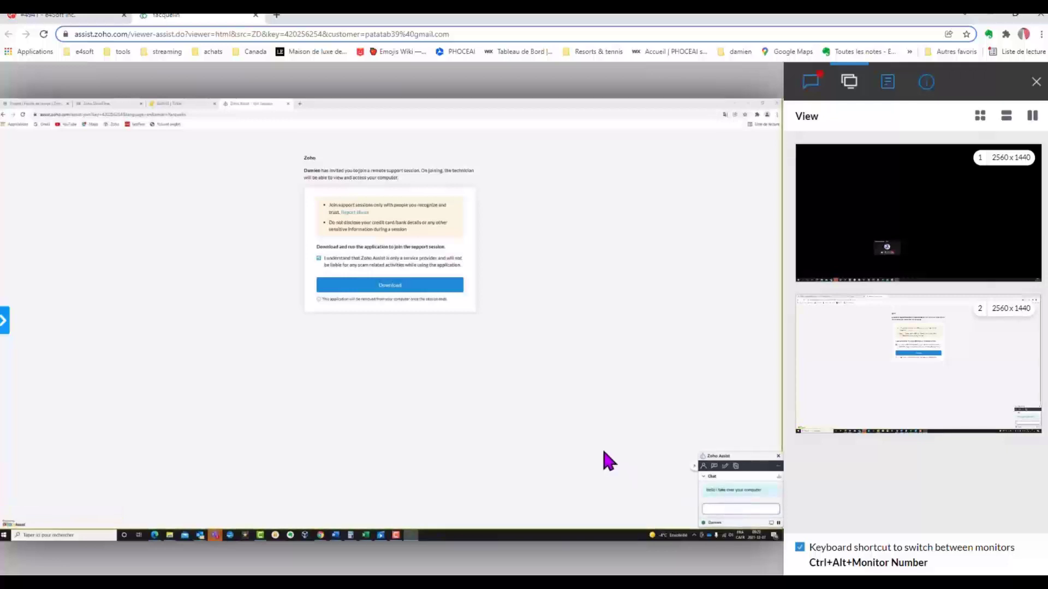
Search Google for 'goplay e4soft' in a new tab of the remote browser.
left_click(298, 104)
left_click(352, 227)
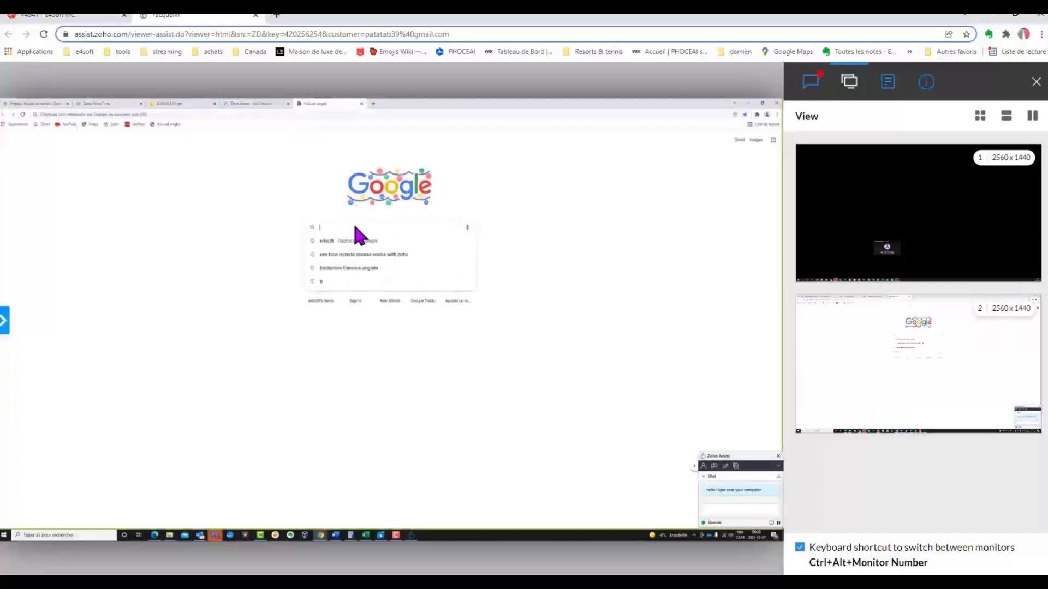
type("goplay e4soft")
key("Return")
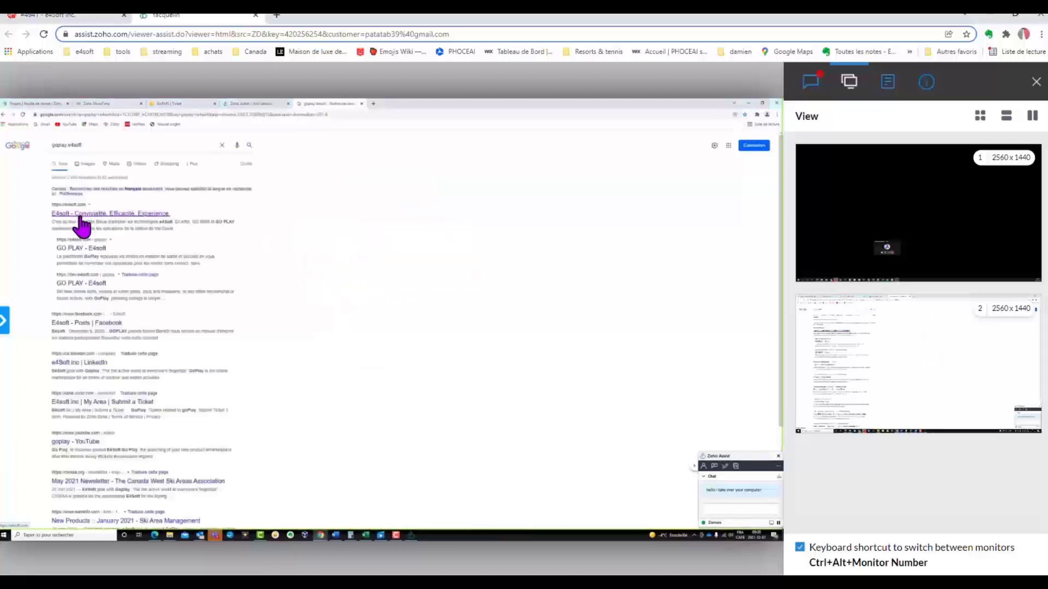
Open e4soft.com remotely and draw an arrow pointing at the GO Play card.
left_click(82, 217)
scroll(491, 355, "down", 4)
scroll(507, 343, "down", 4)
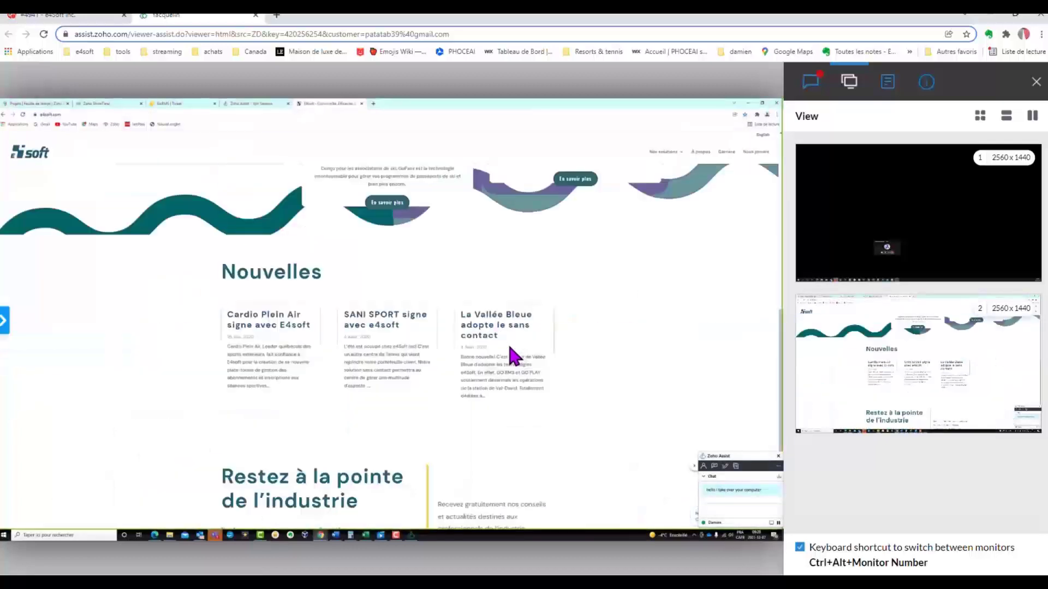
scroll(264, 242, "up", 2)
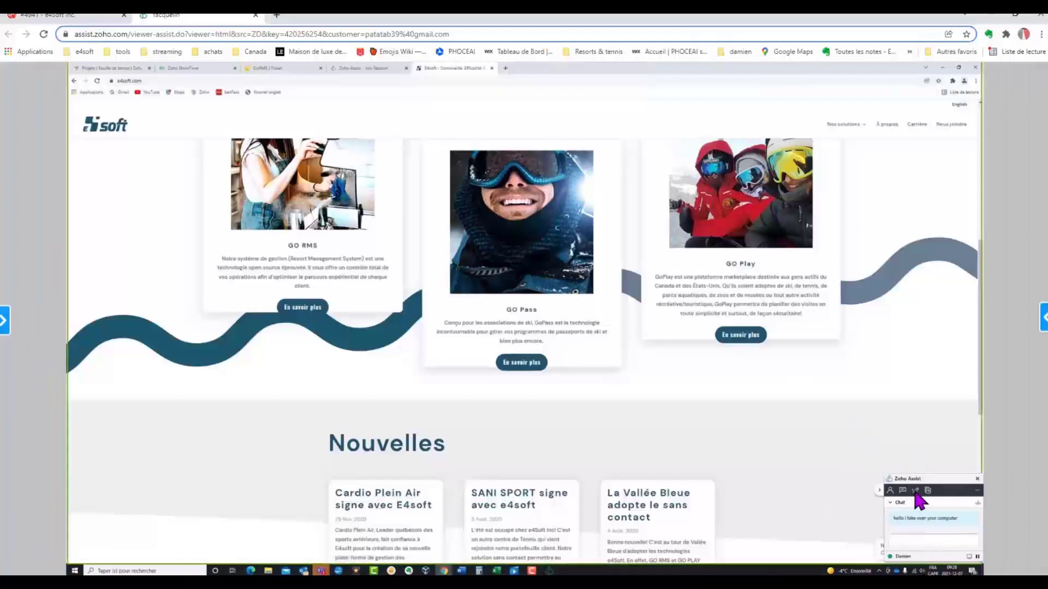
left_click(915, 490)
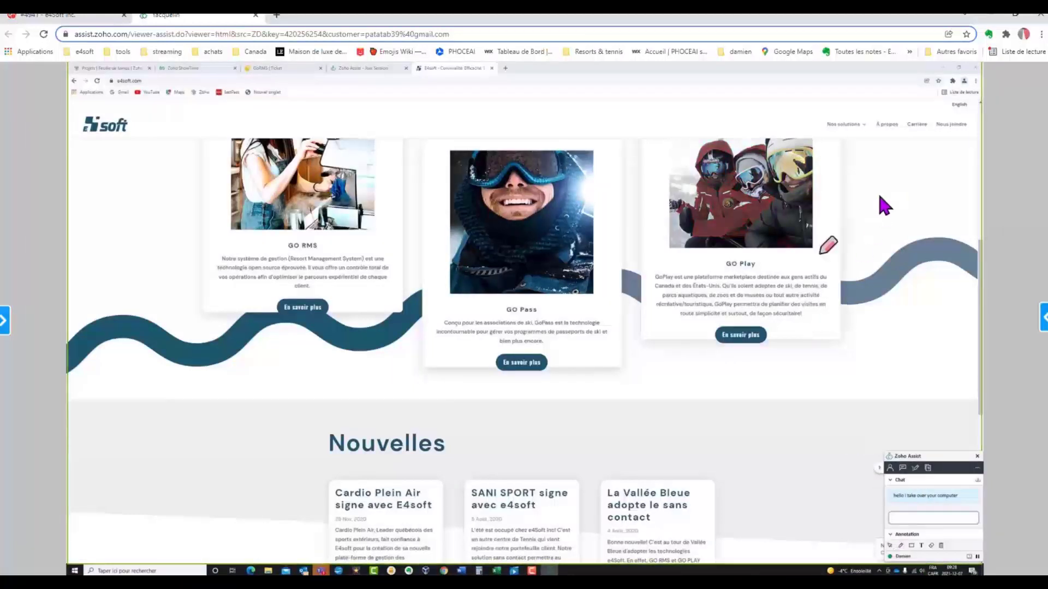
mouse_move(890, 187)
left_mouse_down()
mouse_move(805, 247)
mouse_move(831, 246)
left_mouse_up()
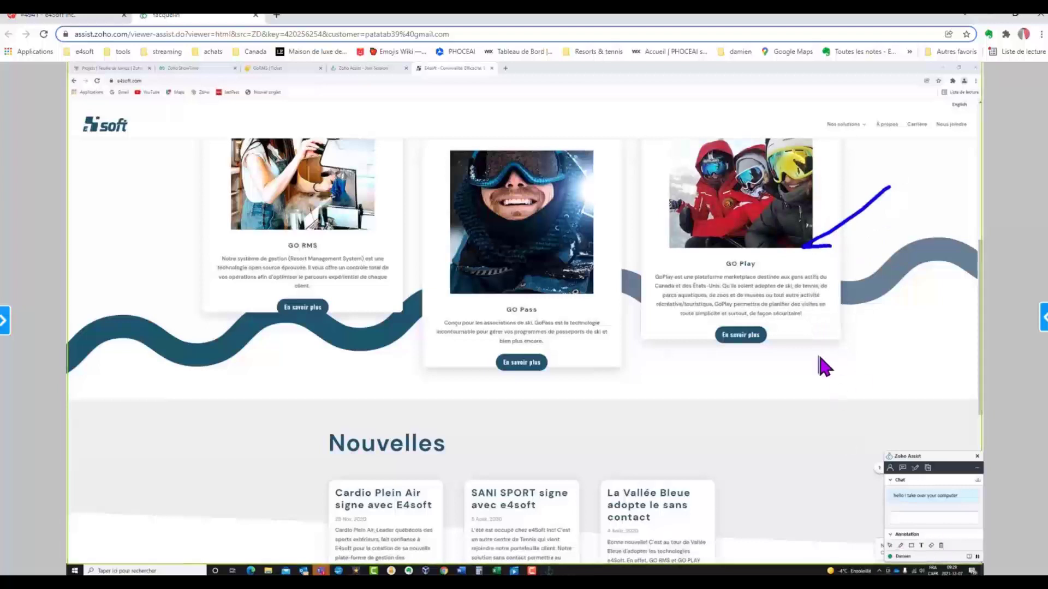
Send 'do you need anything else?' and 'No, thanks a lot', then type 'then i leave you'.
left_click(903, 518)
type("do you need anyth")
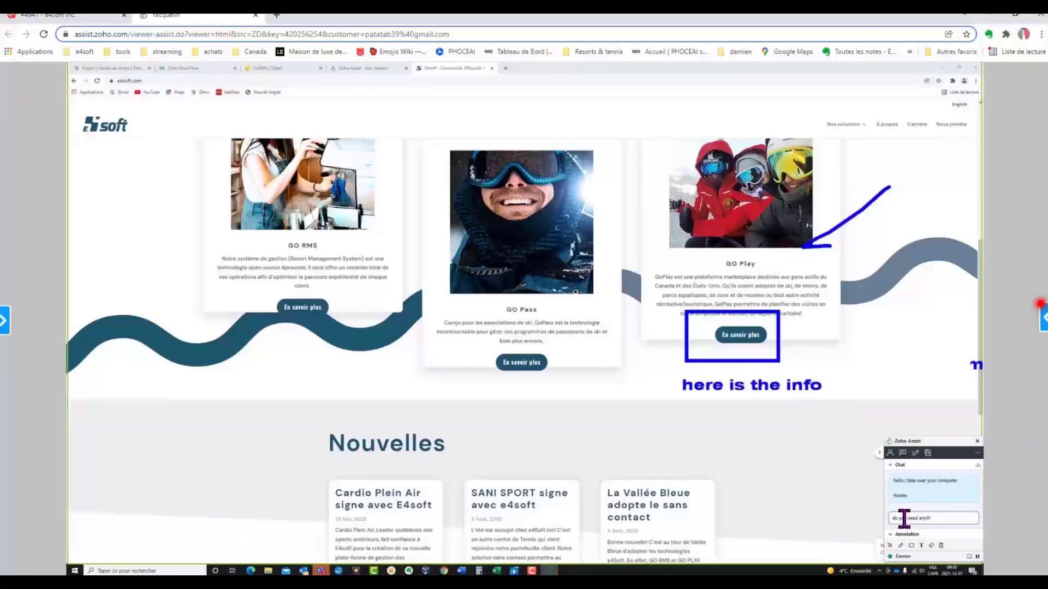
type("ing else?")
key("Return")
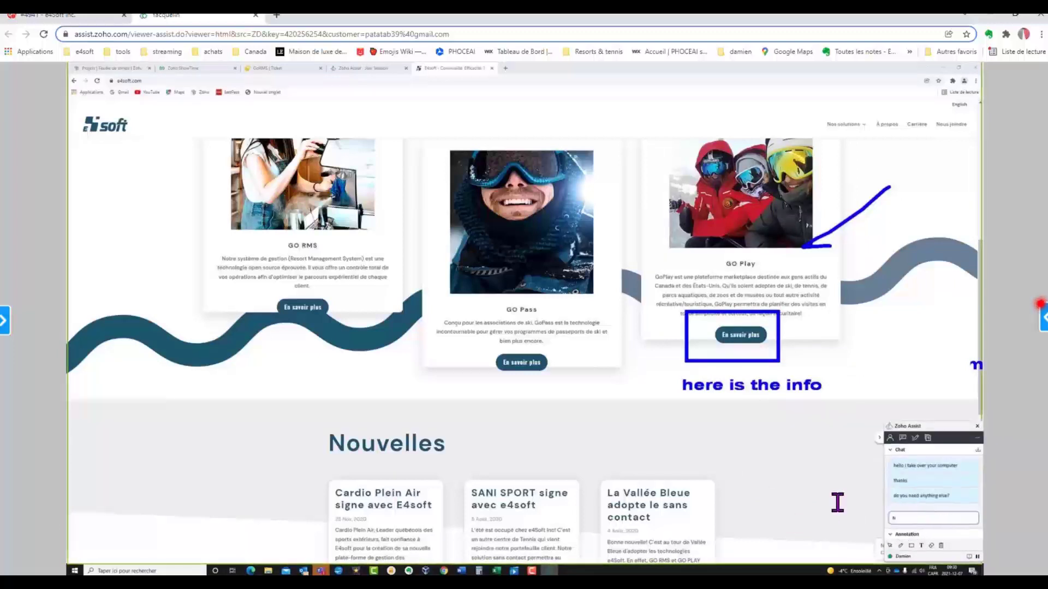
type("No, thanks a lot")
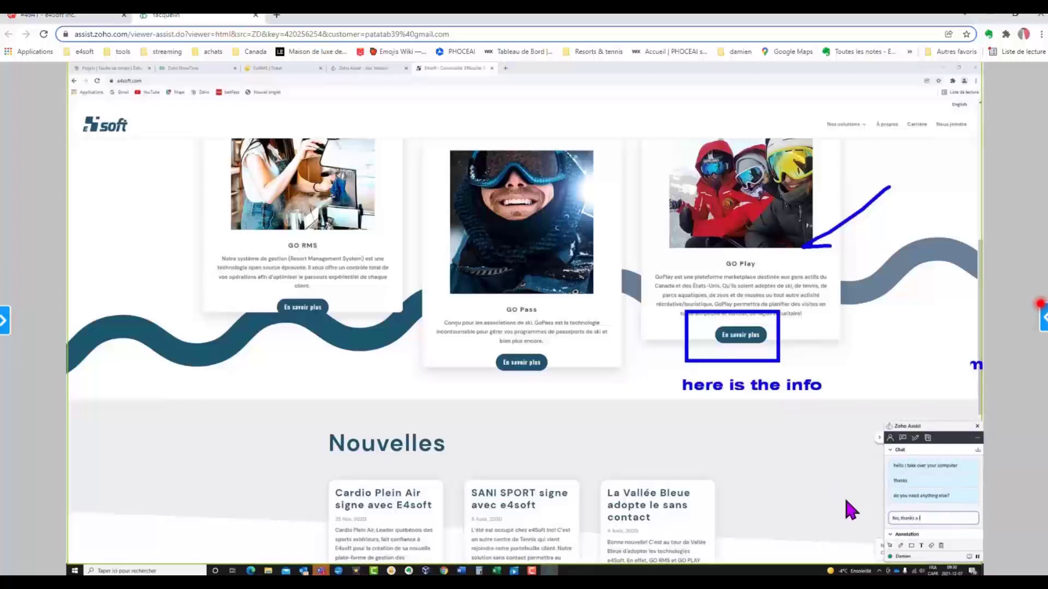
key("Return")
type("th")
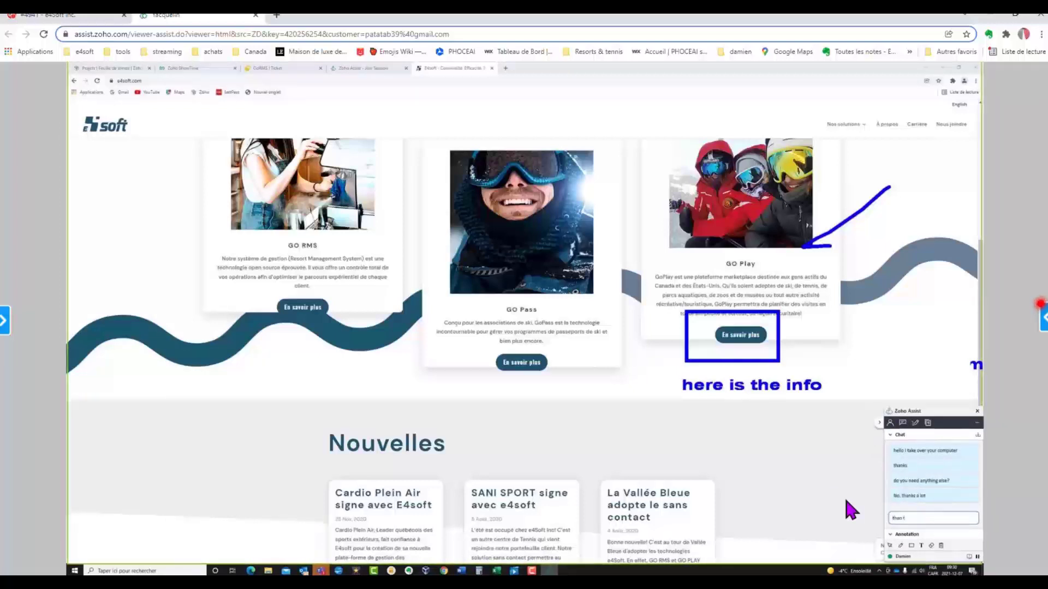
type("en i leave you")
Close the Zoho Assist session tab, confirm with Quitter, and return to ticket #4941.
left_click(255, 15)
left_click(576, 111)
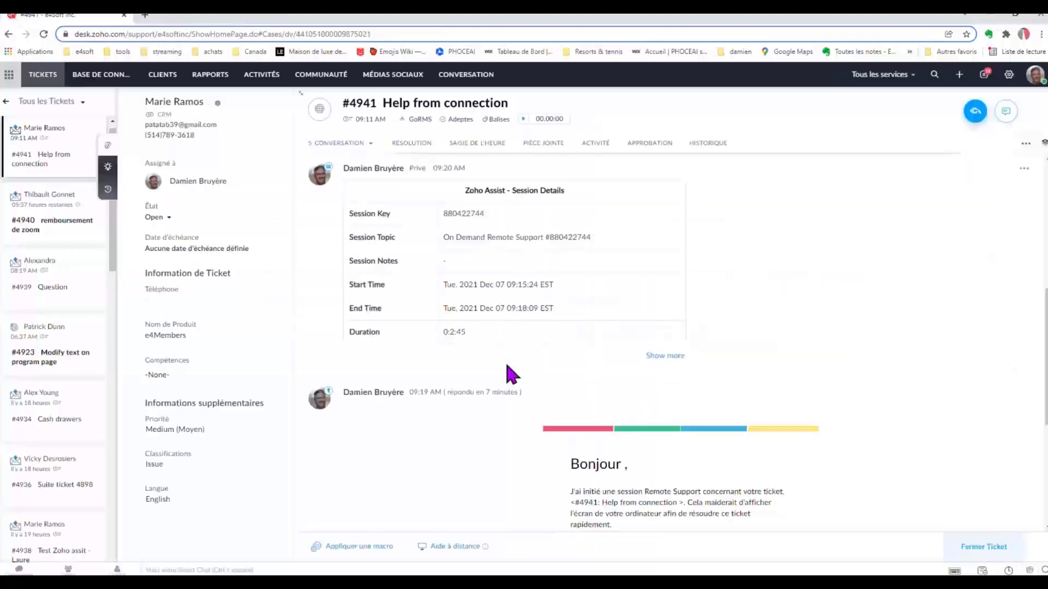